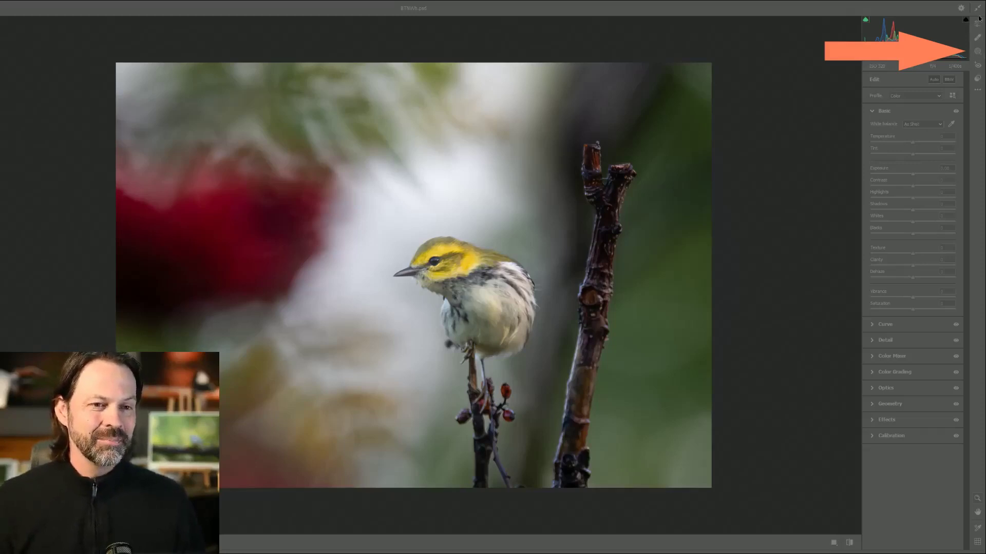
Create Mask 1 with Select Subject from the Masking panel so it covers the warbler
{"action": "left_click", "coordinate": [977, 51]}
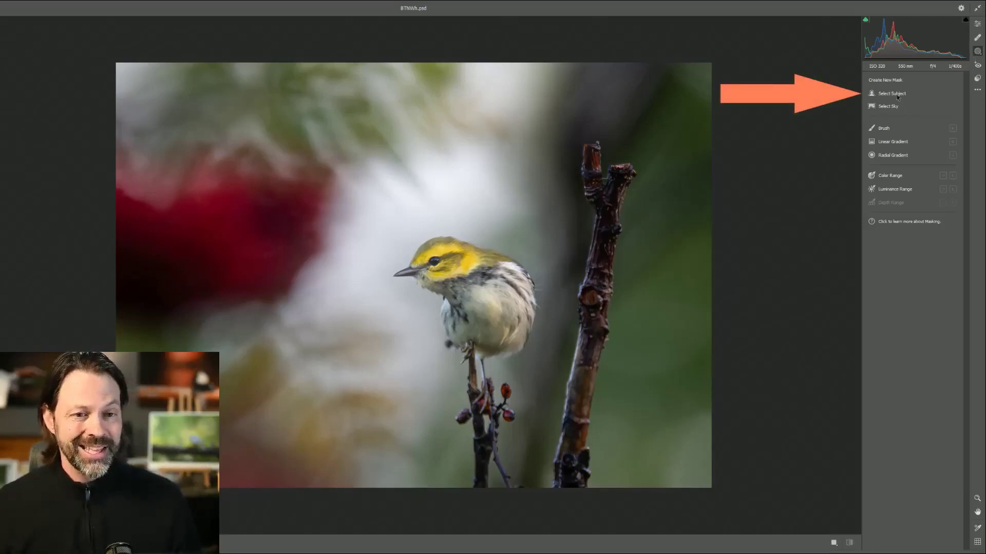
{"action": "left_click", "coordinate": [894, 94]}
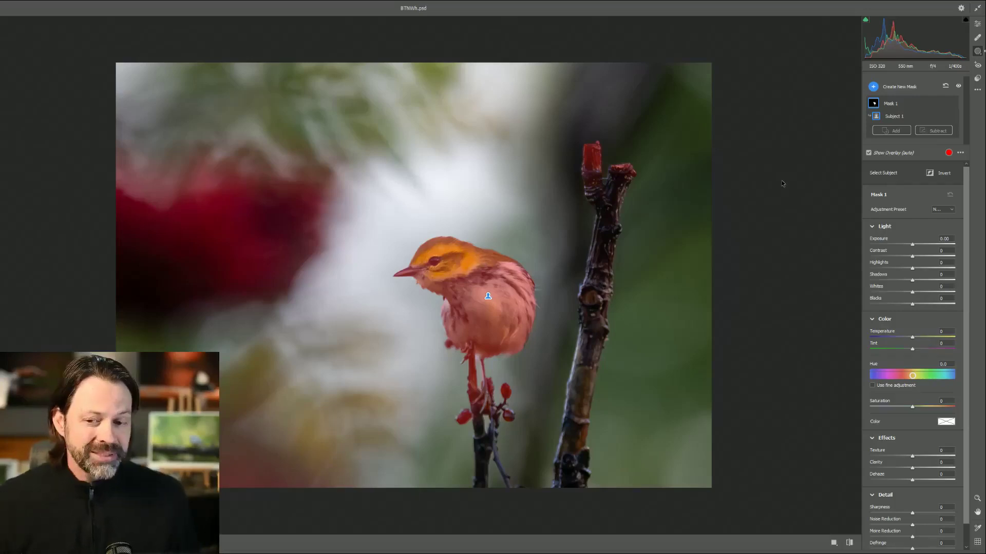
Subtract a brush from Mask 1, erasing the branch tip, the berry below and the bird's legs
{"action": "left_click", "coordinate": [938, 132]}
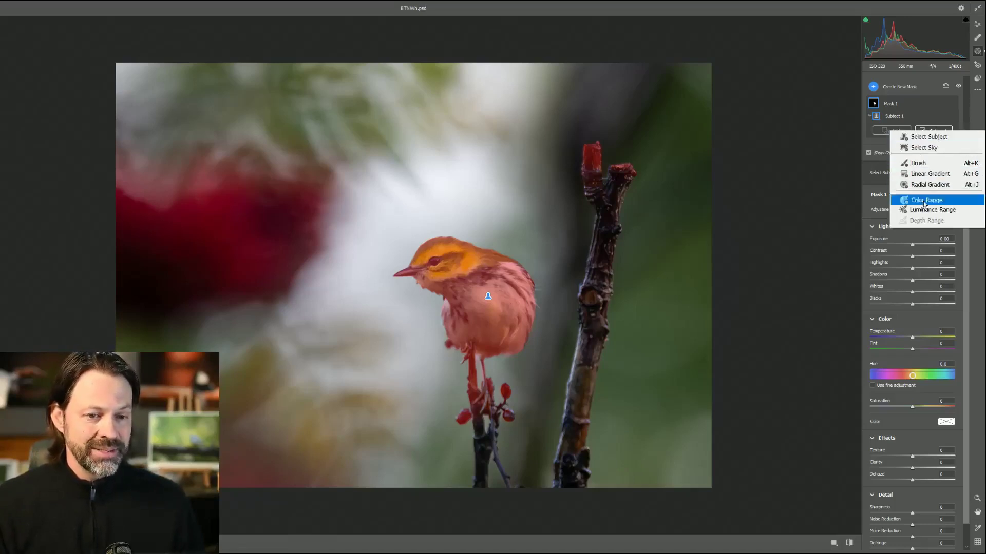
{"action": "left_click", "coordinate": [919, 162]}
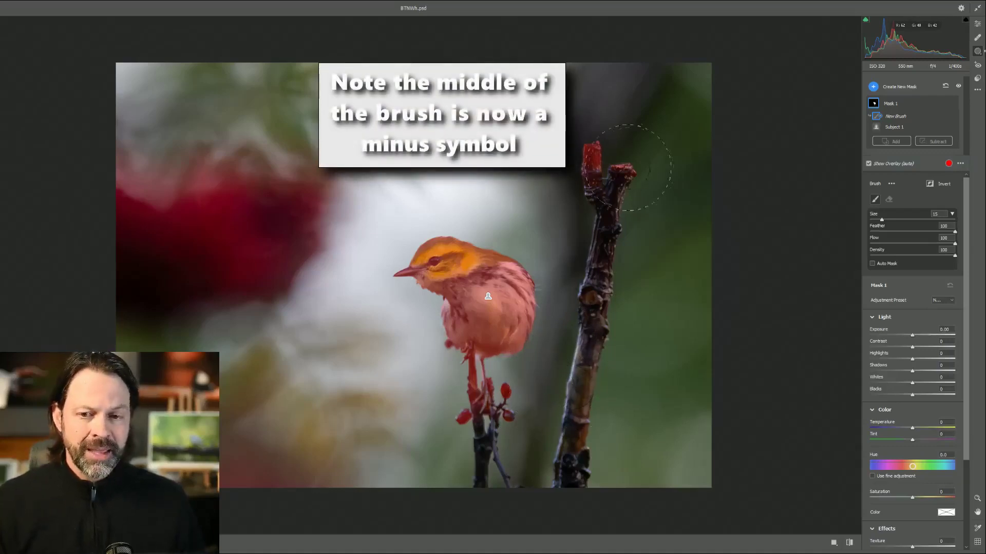
{"action": "mouse_move", "coordinate": [627, 167]}
{"action": "left_mouse_down"}
{"action": "mouse_move", "coordinate": [600, 154]}
{"action": "mouse_move", "coordinate": [618, 161]}
{"action": "mouse_move", "coordinate": [584, 167]}
{"action": "mouse_move", "coordinate": [595, 145]}
{"action": "left_mouse_up"}
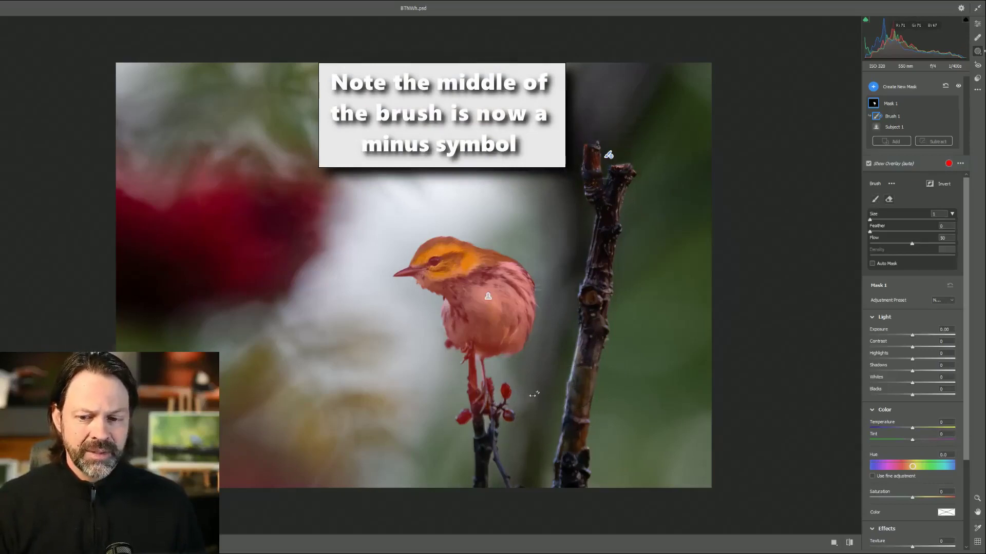
{"action": "mouse_move", "coordinate": [533, 396]}
{"action": "left_mouse_down"}
{"action": "mouse_move", "coordinate": [537, 406]}
{"action": "mouse_move", "coordinate": [524, 387]}
{"action": "left_mouse_up"}
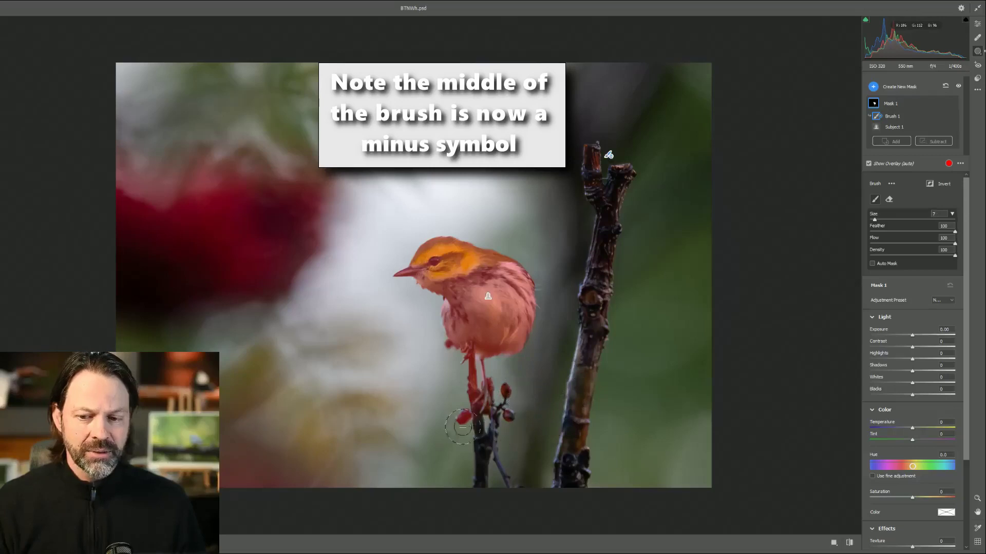
{"action": "left_click_drag", "start_coordinate": [462, 427], "coordinate": [462, 420]}
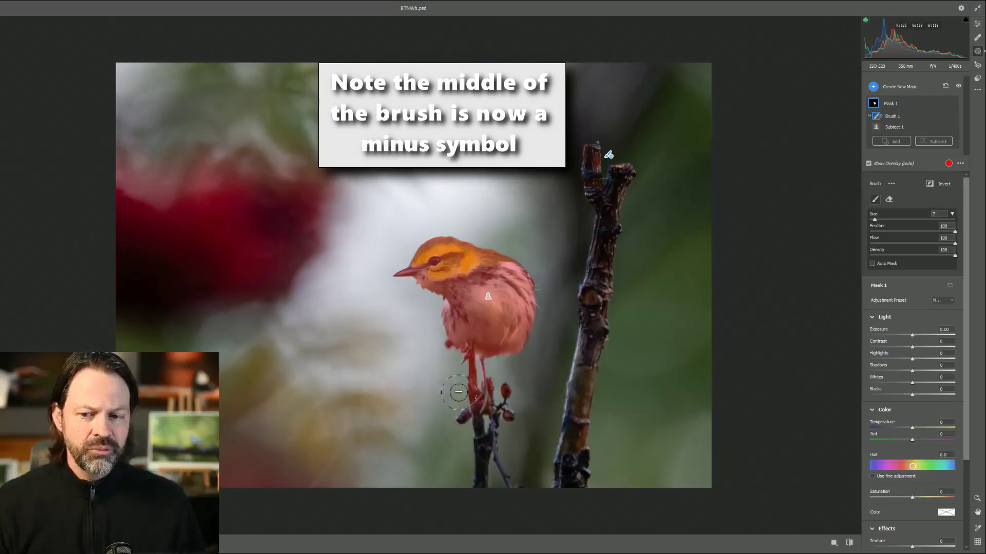
{"action": "key", "text": "alt"}
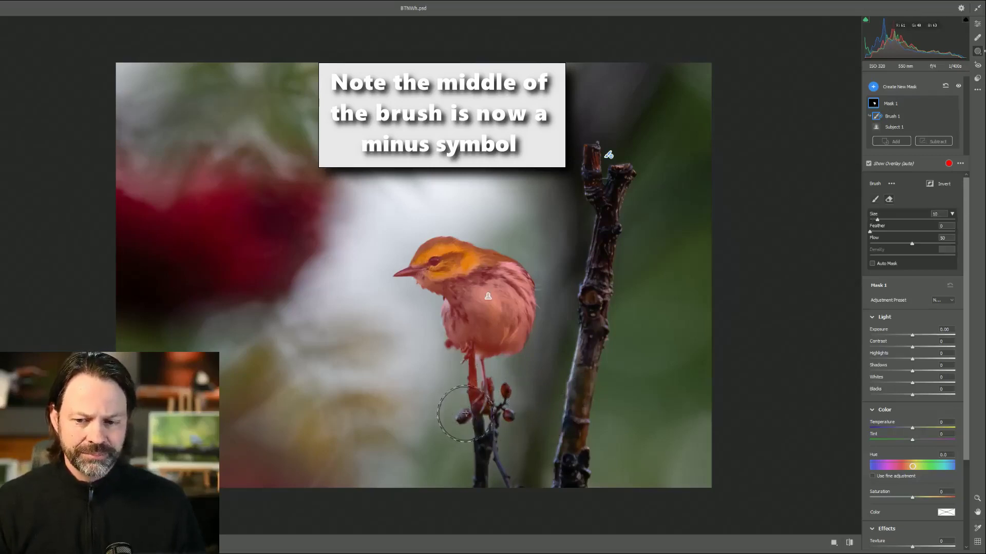
{"action": "key", "text": "alt"}
{"action": "mouse_move", "coordinate": [465, 413]}
{"action": "left_mouse_down"}
{"action": "mouse_move", "coordinate": [464, 379]}
{"action": "mouse_move", "coordinate": [447, 416]}
{"action": "mouse_move", "coordinate": [473, 441]}
{"action": "left_mouse_up"}
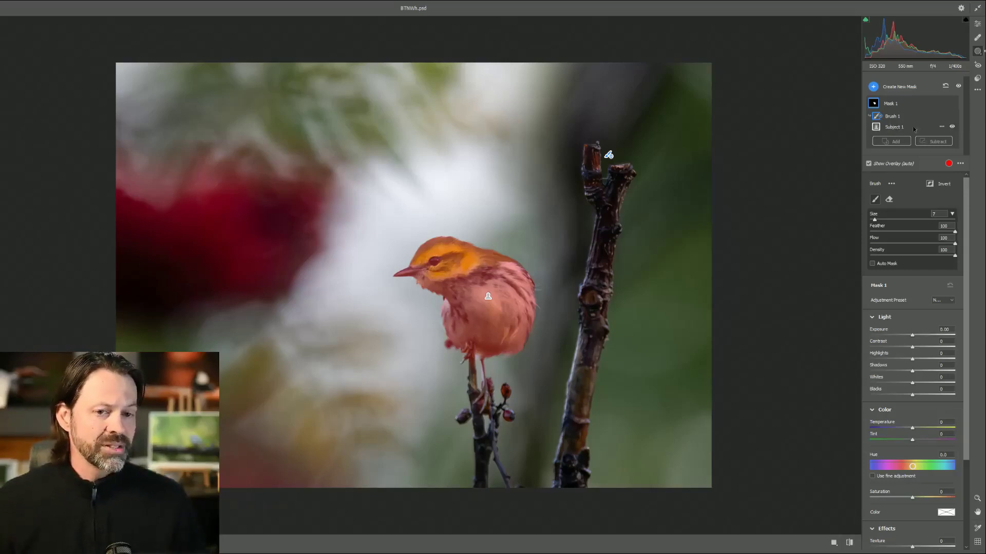
Raise Mask 1's Exposure to about +0.30 and increase its Detail Sharpness toward +39
{"action": "left_click", "coordinate": [872, 88]}
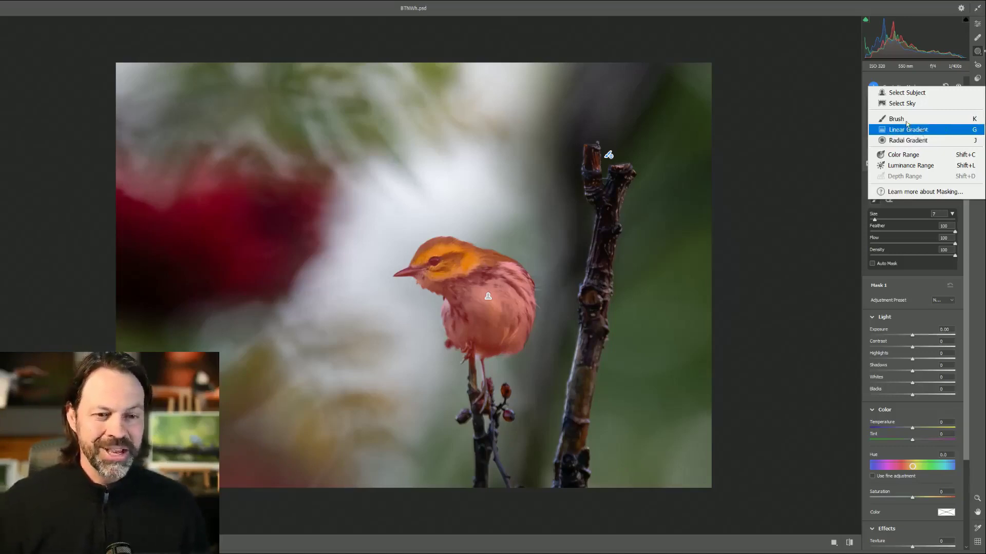
{"action": "left_click", "coordinate": [828, 17]}
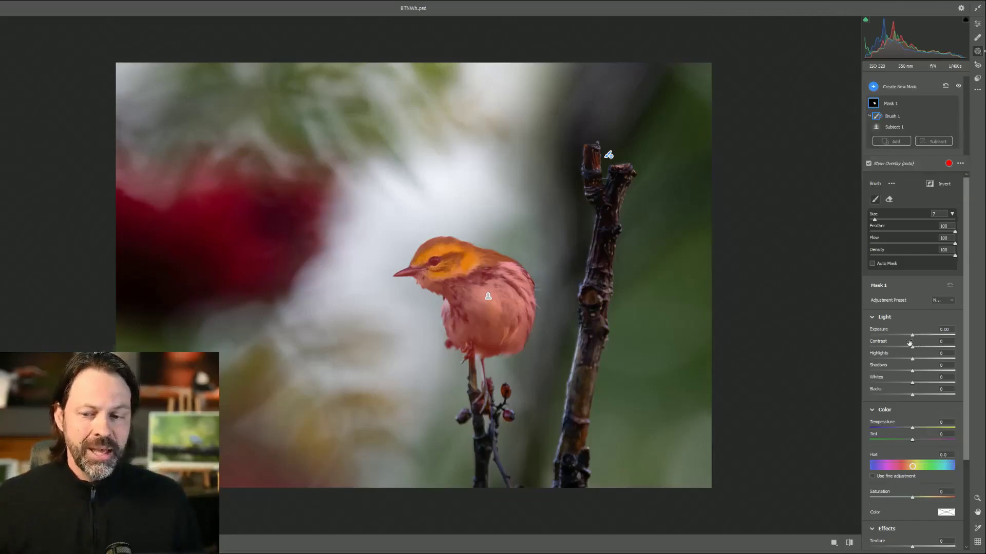
{"action": "mouse_move", "coordinate": [912, 334]}
{"action": "left_mouse_down"}
{"action": "mouse_move", "coordinate": [921, 337]}
{"action": "mouse_move", "coordinate": [912, 336]}
{"action": "left_mouse_up"}
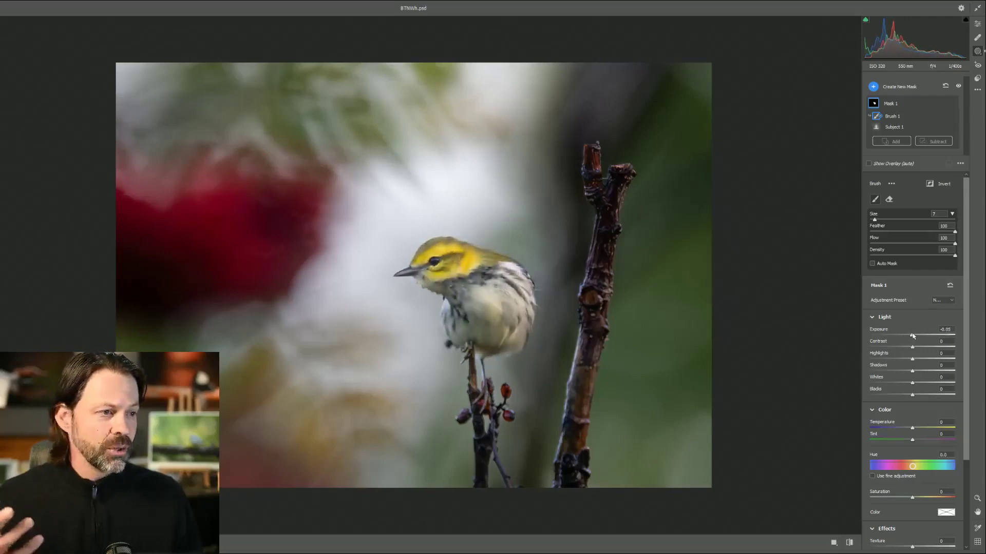
{"action": "left_click_drag", "start_coordinate": [912, 335], "coordinate": [916, 335]}
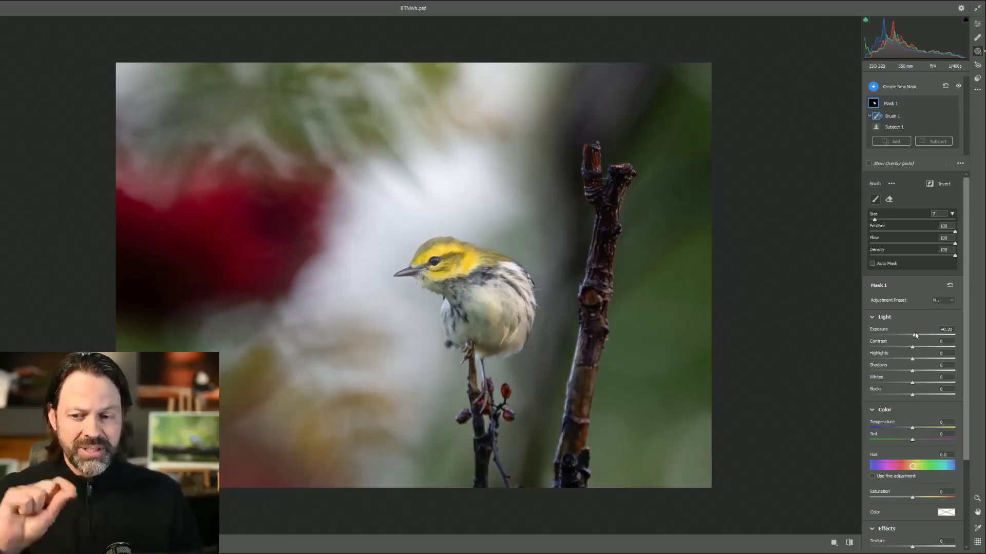
{"action": "left_click_drag", "start_coordinate": [915, 336], "coordinate": [918, 333]}
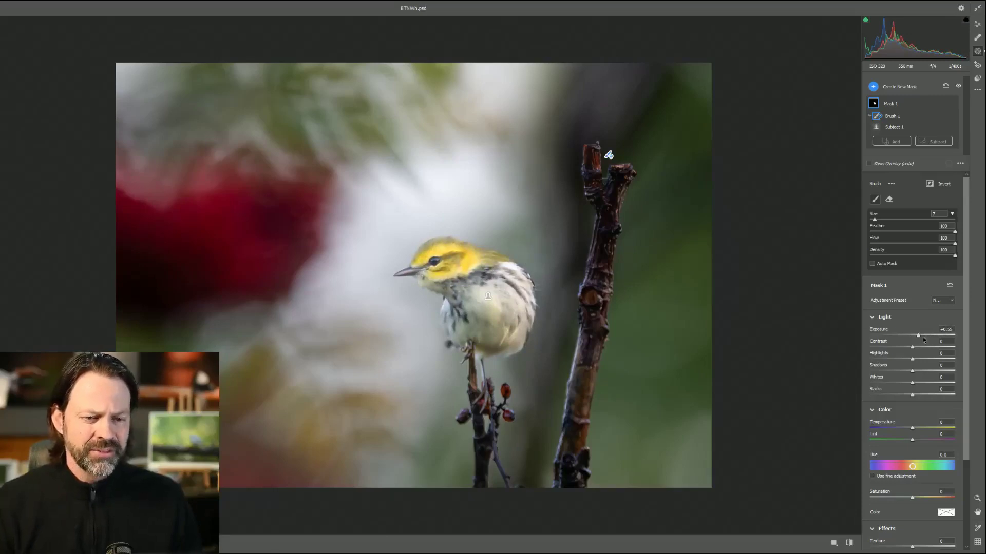
{"action": "left_click_drag", "start_coordinate": [918, 338], "coordinate": [913, 336]}
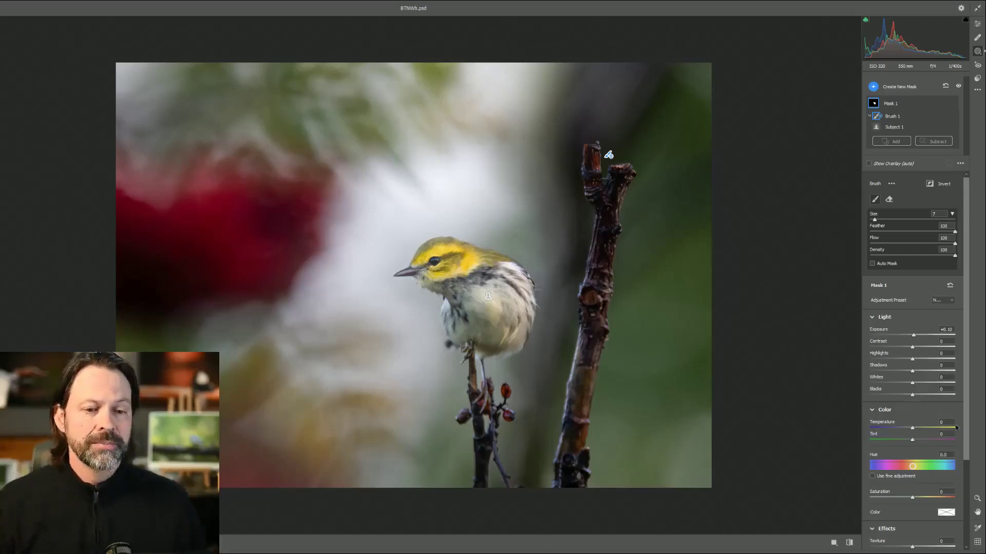
{"action": "scroll", "coordinate": [901, 298], "scroll_direction": "down", "scroll_amount": 3}
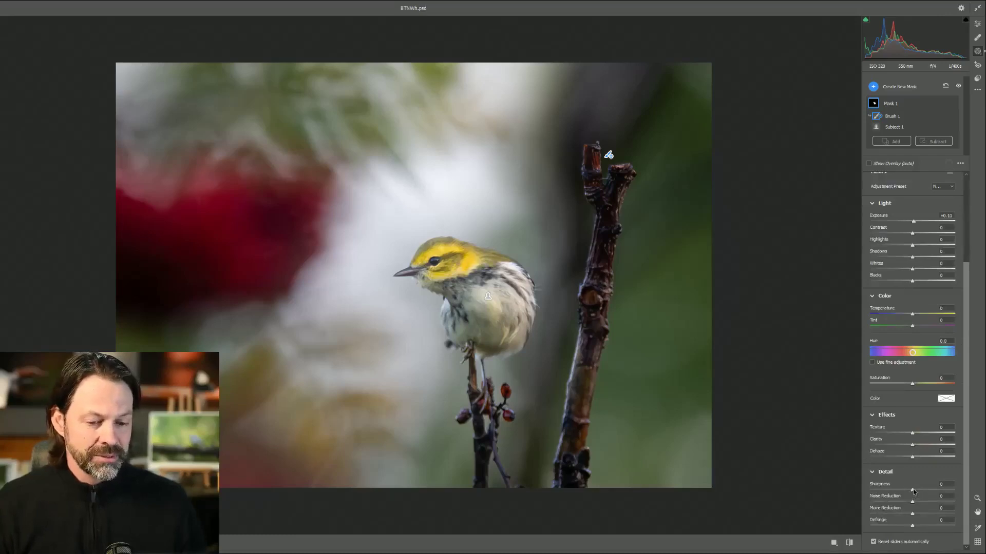
{"action": "mouse_move", "coordinate": [912, 491]}
{"action": "left_mouse_down"}
{"action": "mouse_move", "coordinate": [928, 491]}
{"action": "mouse_move", "coordinate": [915, 491]}
{"action": "left_mouse_up"}
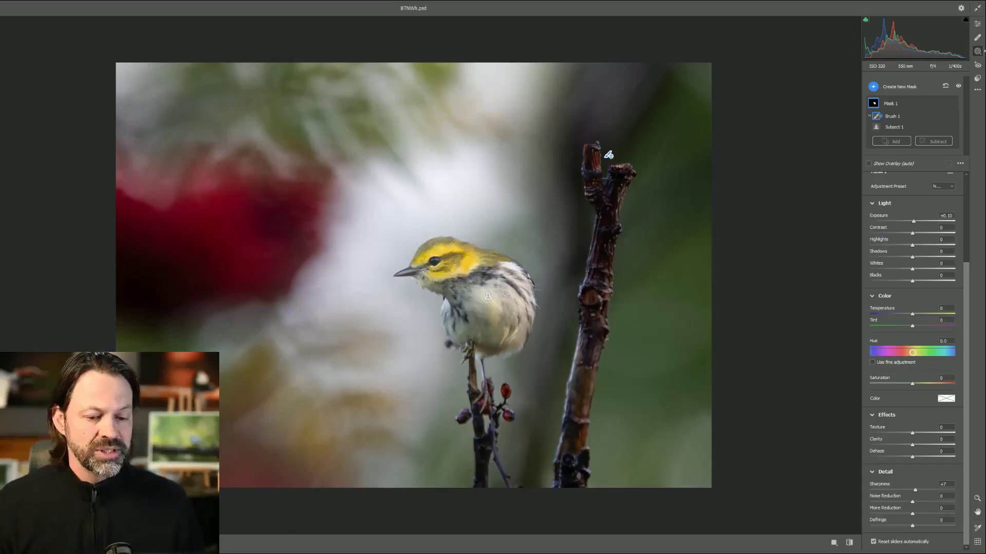
Apply the warbler edits to Photoshop as a Background copy layer and switch to Bridge
{"action": "key", "text": "Return"}
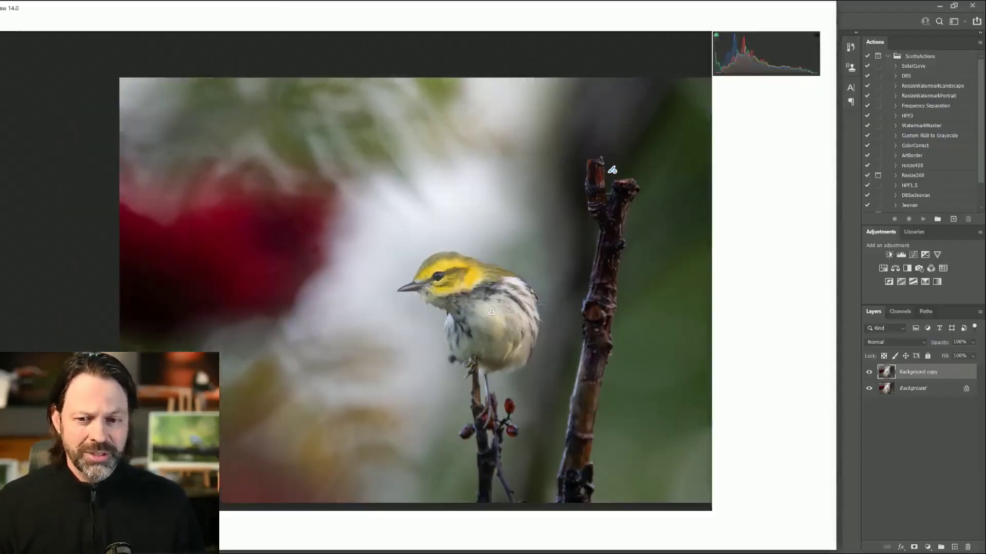
{"action": "key", "text": "alt+Tab"}
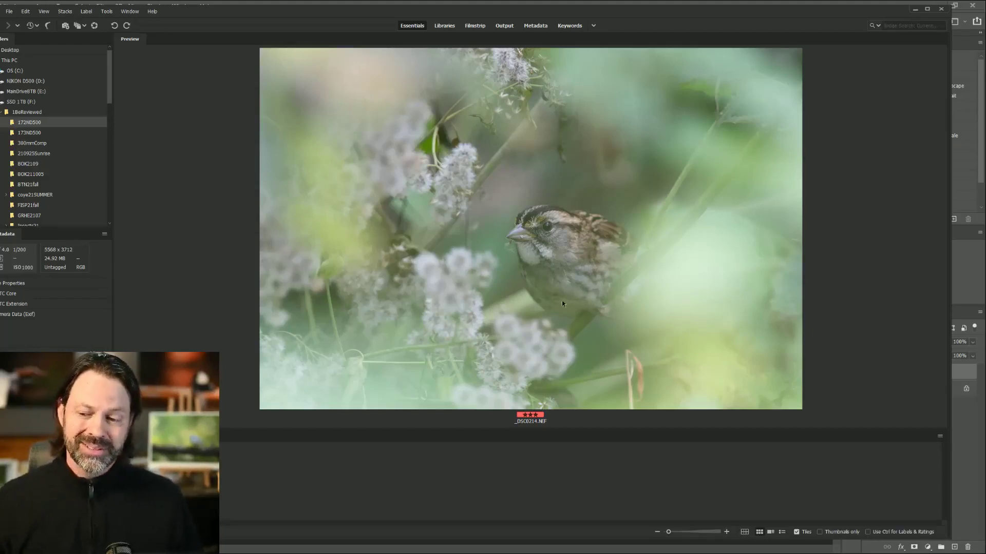
Open _DSC0214.NEF in Camera Raw from the sparrow preview's context menu in Bridge
{"action": "right_click", "coordinate": [177, 189]}
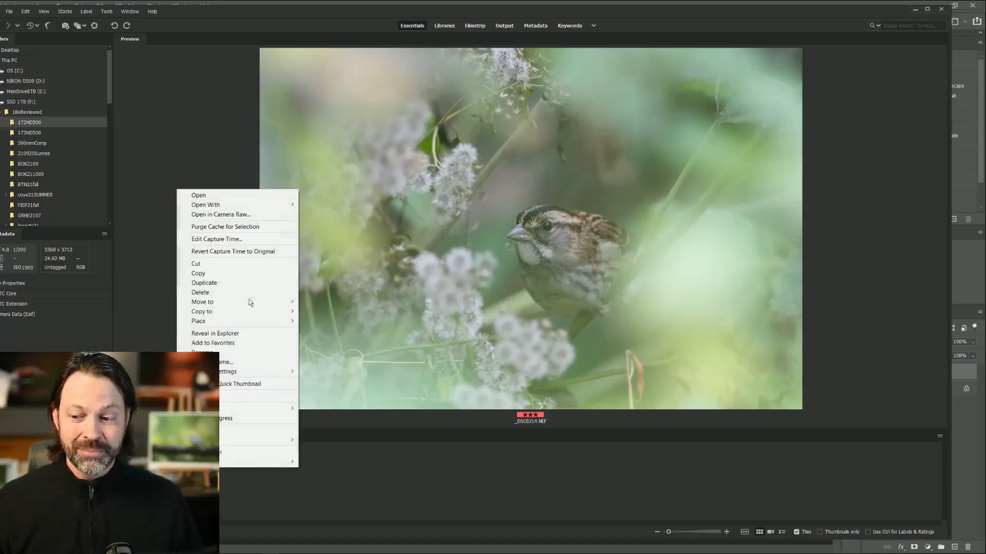
{"action": "left_click", "coordinate": [205, 195]}
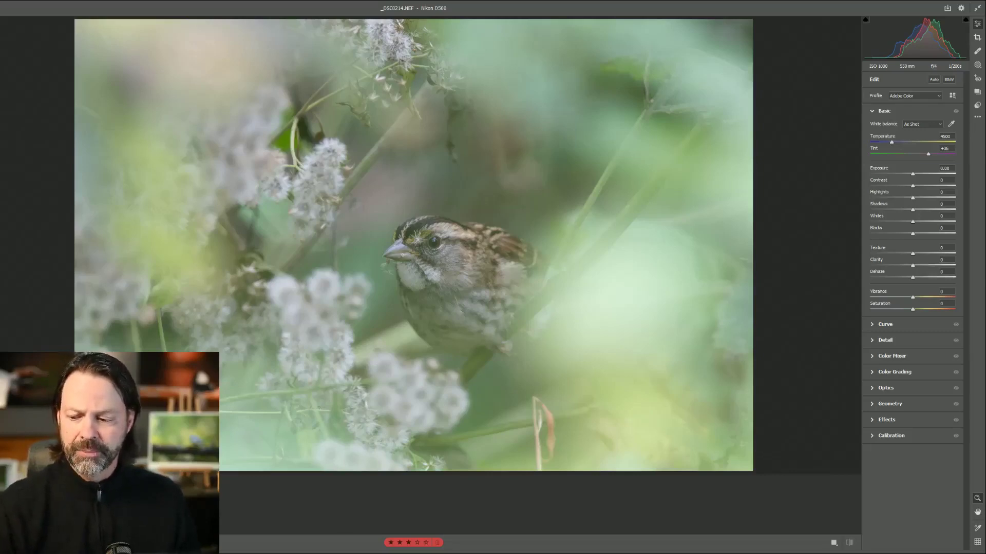
Open the Masking panel from the right toolbar for _DSC0214.NEF
{"action": "left_click", "coordinate": [977, 65]}
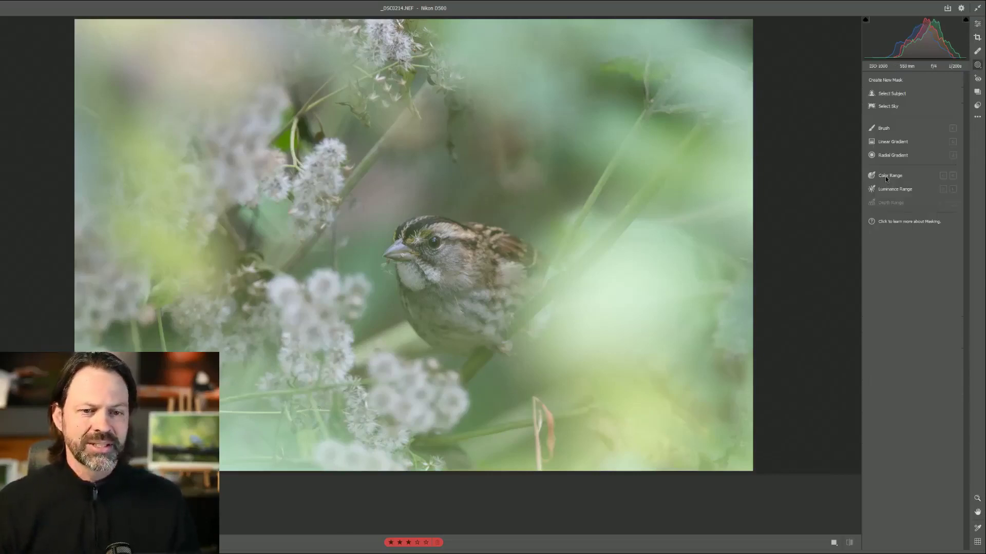
{"action": "left_click", "coordinate": [899, 93]}
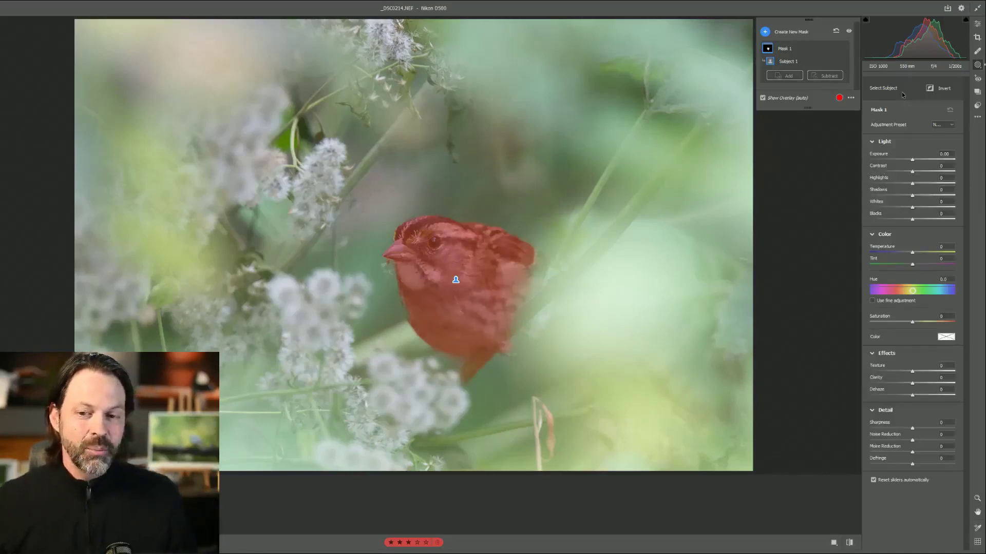
{"action": "key", "text": "ctrl+equal"}
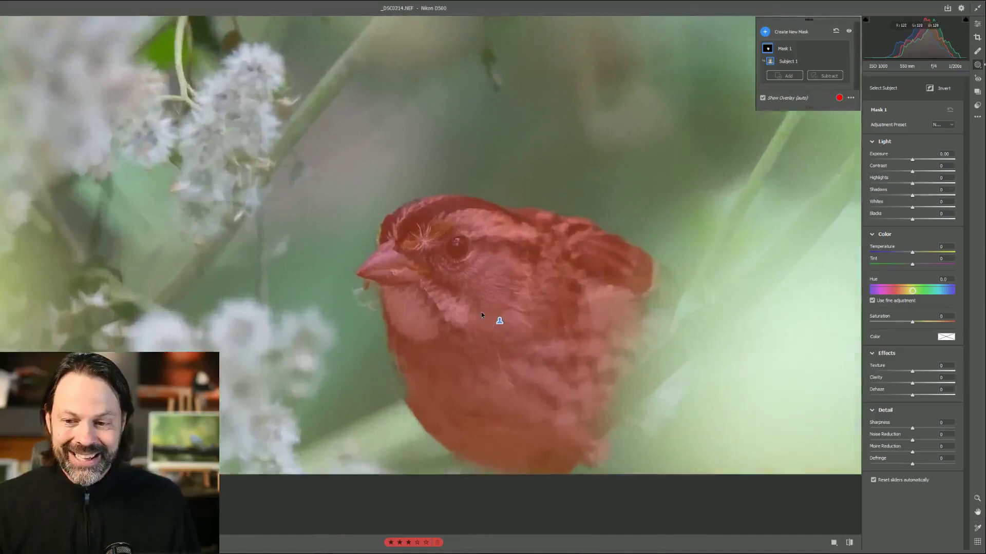
{"action": "key", "text": "ctrl+equal"}
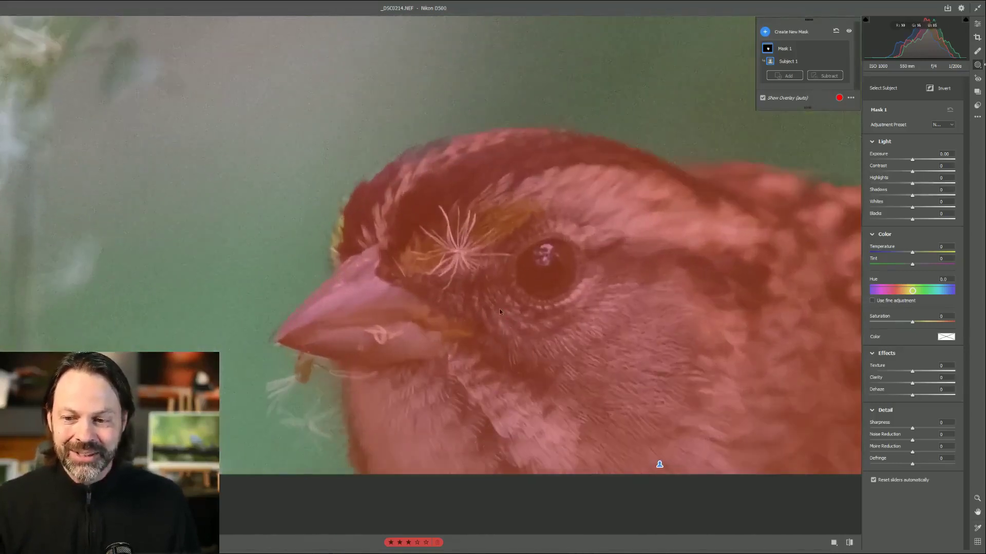
{"action": "left_click_drag", "start_coordinate": [769, 236], "coordinate": [530, 85]}
{"action": "left_click_drag", "start_coordinate": [374, 326], "coordinate": [726, 402]}
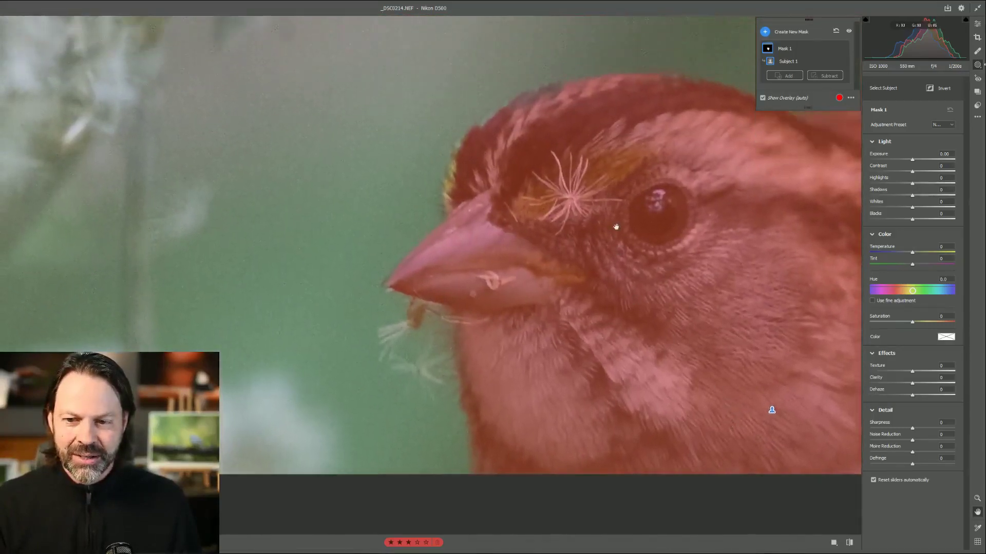
{"action": "left_click_drag", "start_coordinate": [616, 227], "coordinate": [631, 275]}
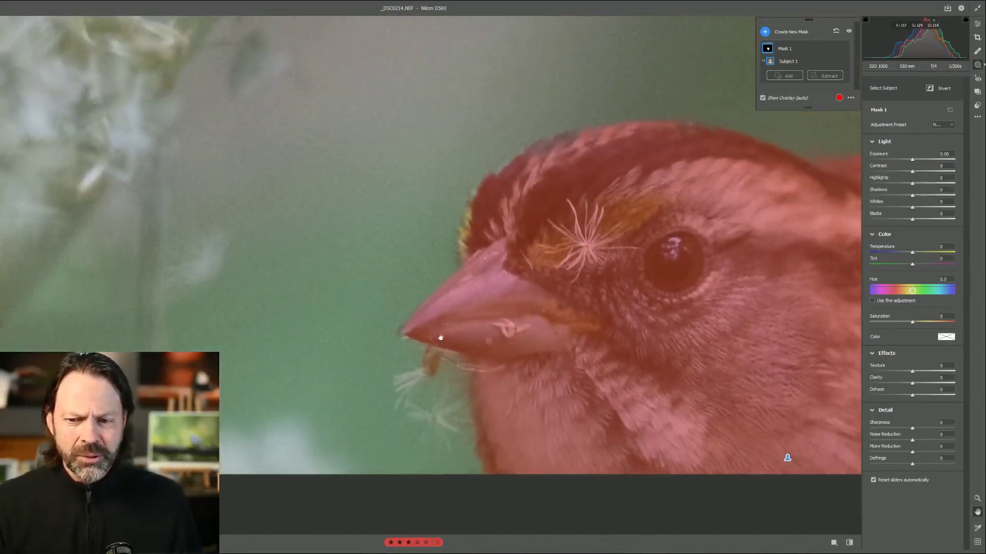
{"action": "left_click_drag", "start_coordinate": [619, 195], "coordinate": [533, 274]}
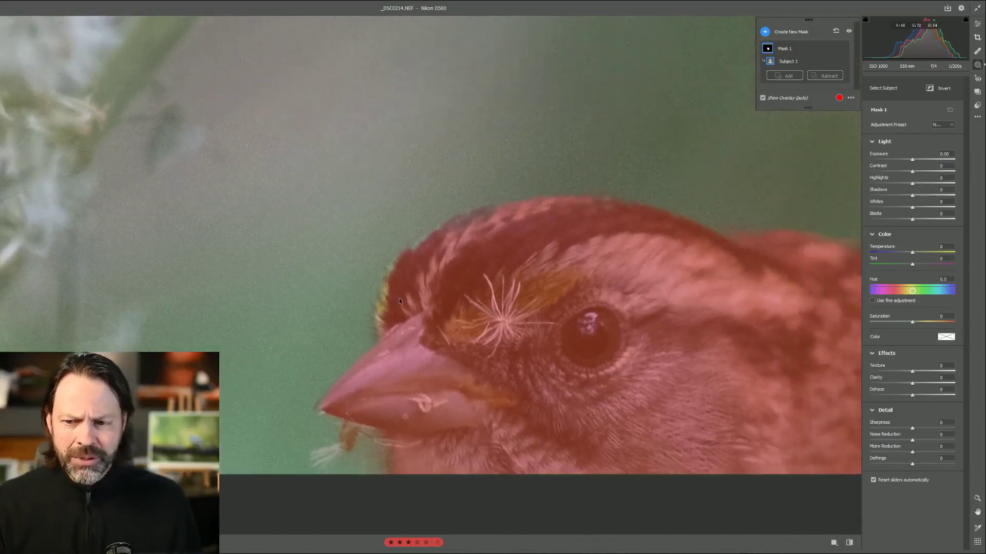
{"action": "scroll", "coordinate": [399, 302], "scroll_direction": "up", "scroll_amount": 2}
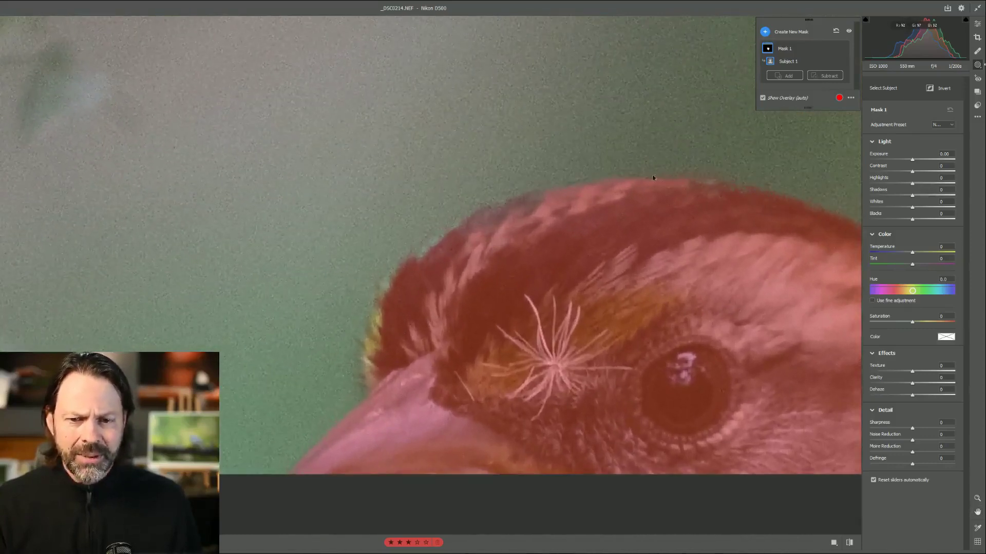
{"action": "left_click_drag", "start_coordinate": [500, 274], "coordinate": [378, 277]}
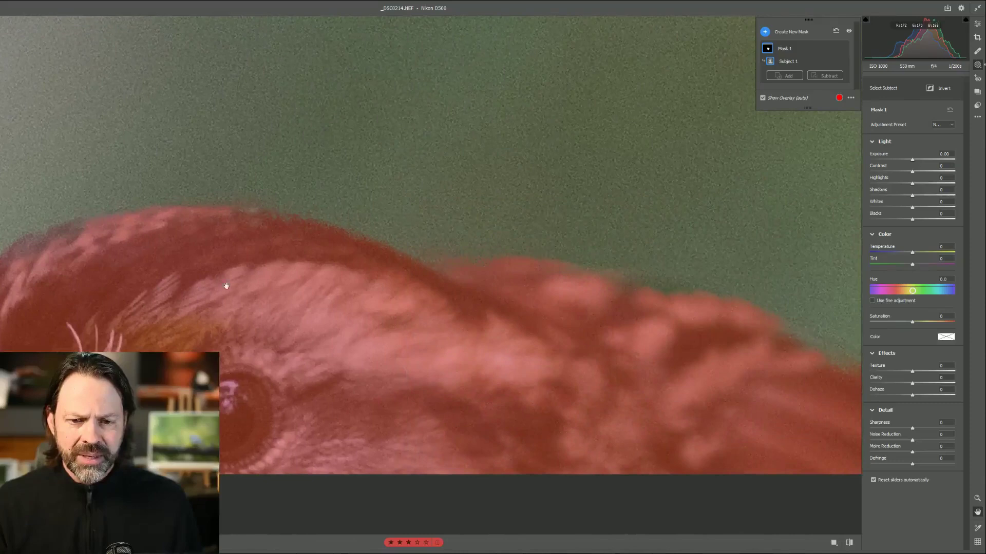
{"action": "scroll", "coordinate": [499, 311], "scroll_direction": "down", "scroll_amount": 6}
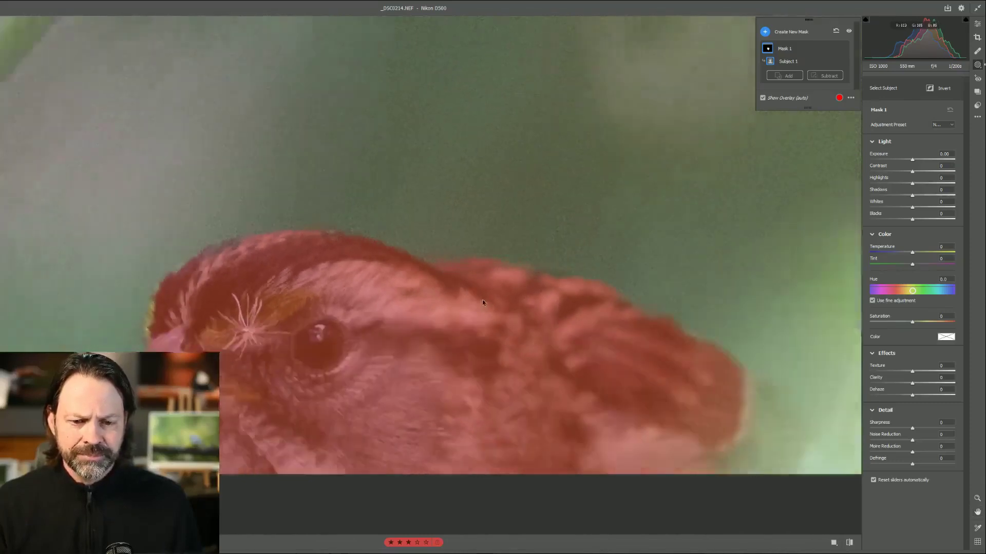
{"action": "scroll", "coordinate": [499, 293], "scroll_direction": "down", "scroll_amount": 5}
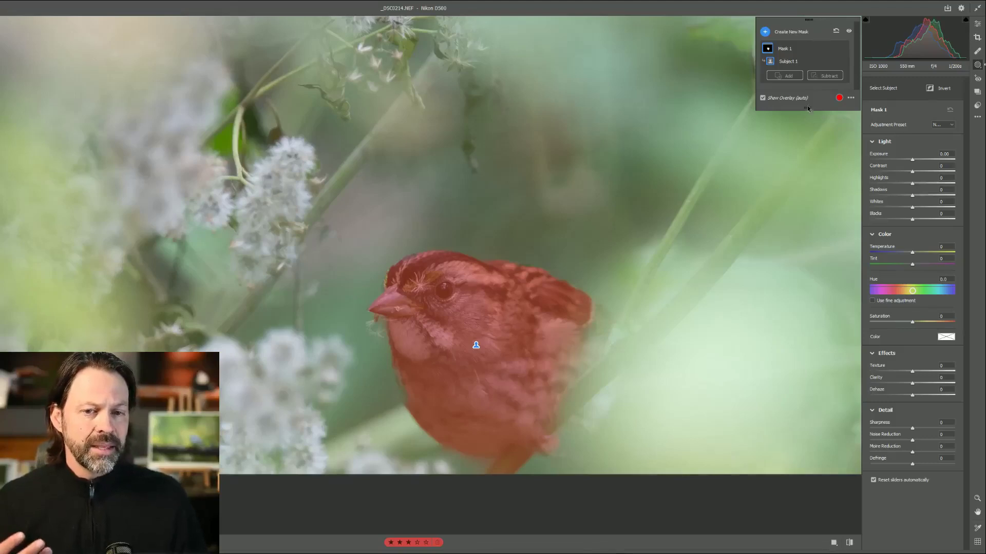
Toggle Mask 1's visibility off and on to compare the sparrow, then move the mask list aside
{"action": "left_click", "coordinate": [850, 32]}
{"action": "left_click", "coordinate": [849, 32]}
{"action": "left_click", "coordinate": [850, 32]}
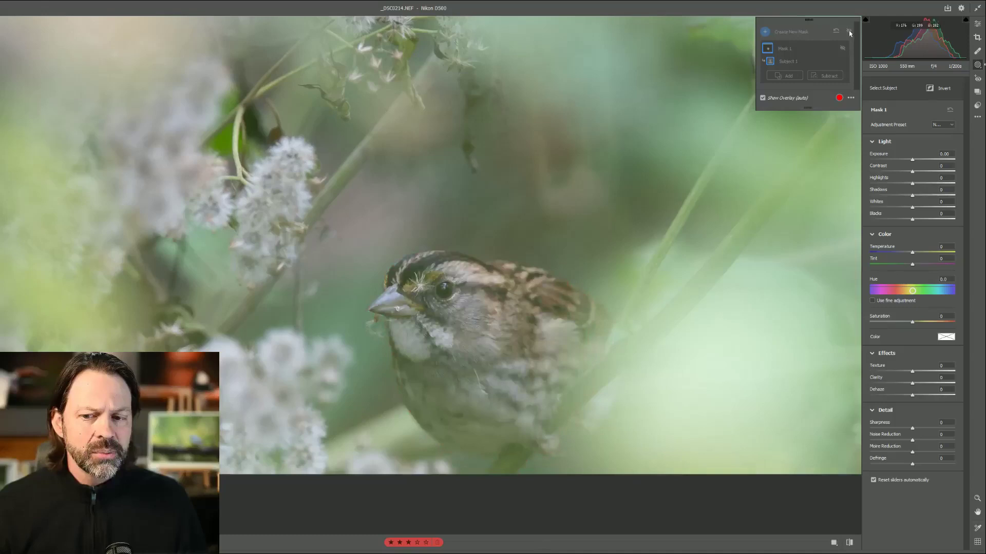
{"action": "left_click", "coordinate": [849, 32]}
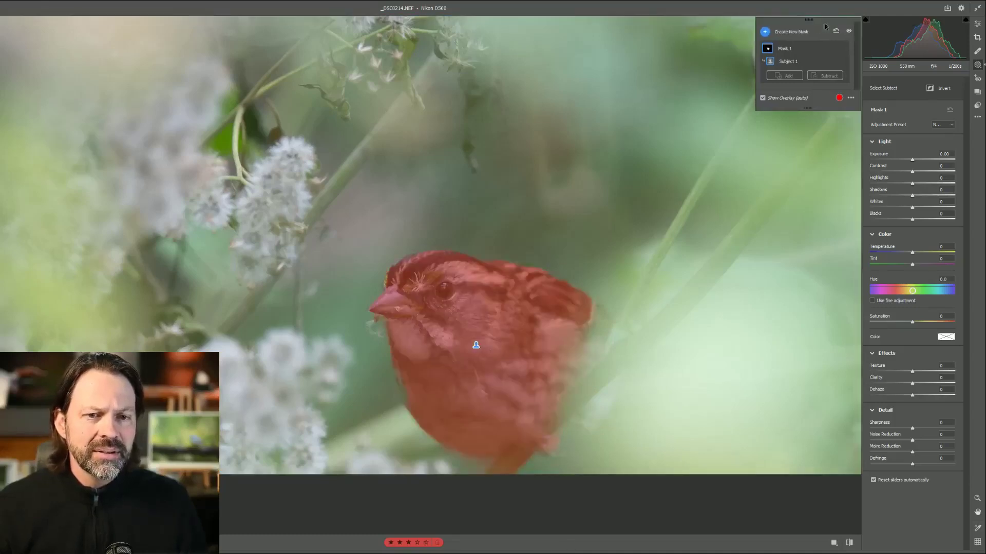
{"action": "mouse_move", "coordinate": [822, 20]}
{"action": "left_mouse_down"}
{"action": "mouse_move", "coordinate": [751, 51]}
{"action": "mouse_move", "coordinate": [350, 101]}
{"action": "mouse_move", "coordinate": [134, 149]}
{"action": "mouse_move", "coordinate": [123, 83]}
{"action": "mouse_move", "coordinate": [766, 36]}
{"action": "mouse_move", "coordinate": [821, 20]}
{"action": "left_mouse_up"}
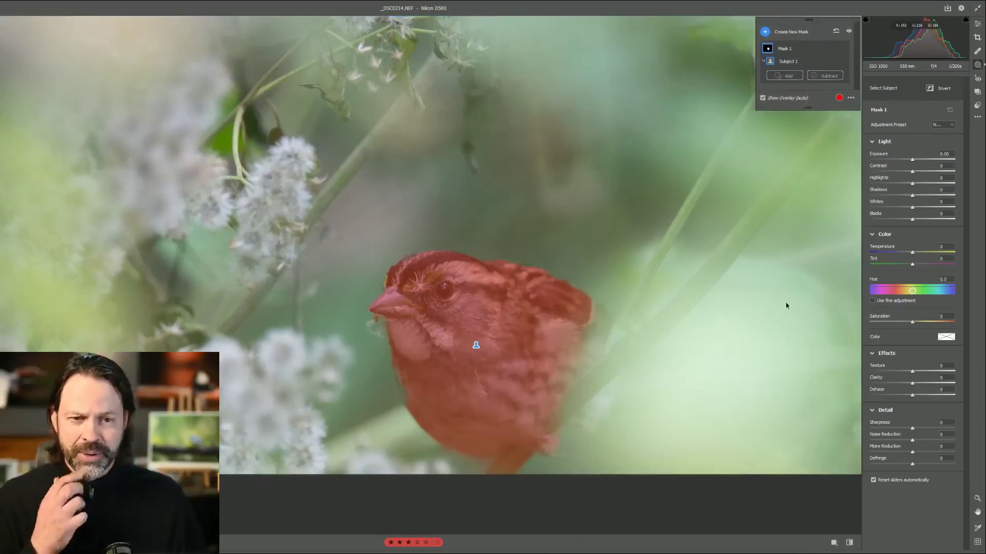
Turn Show Overlay off so the sparrow appears in natural colours
{"action": "left_click", "coordinate": [763, 99]}
{"action": "left_click", "coordinate": [762, 98]}
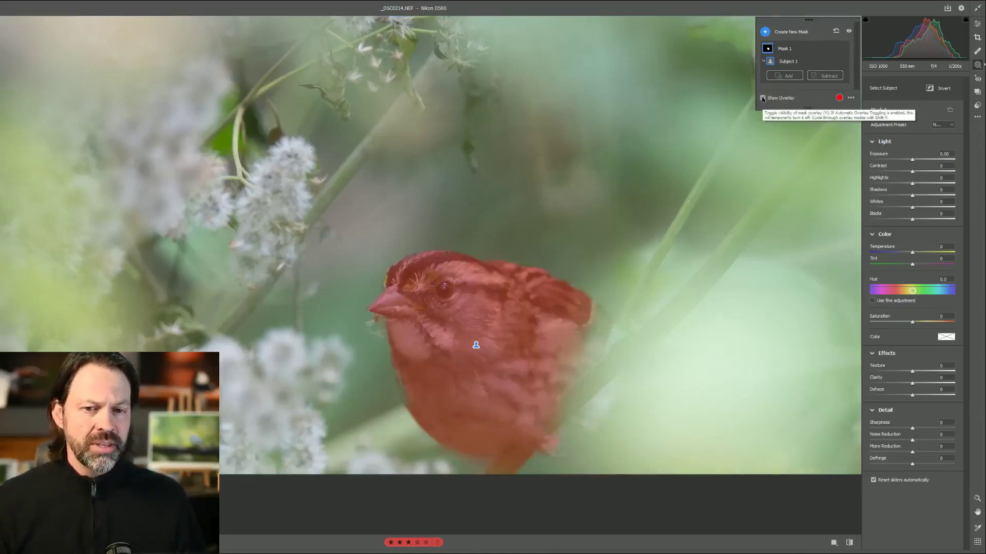
{"action": "left_click", "coordinate": [762, 99]}
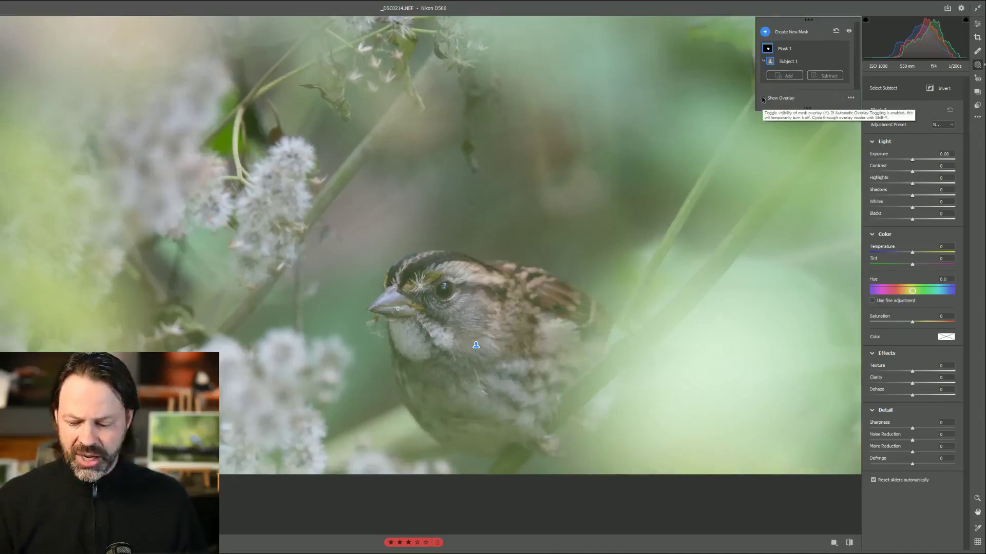
{"action": "left_click", "coordinate": [763, 99]}
{"action": "left_click", "coordinate": [764, 99]}
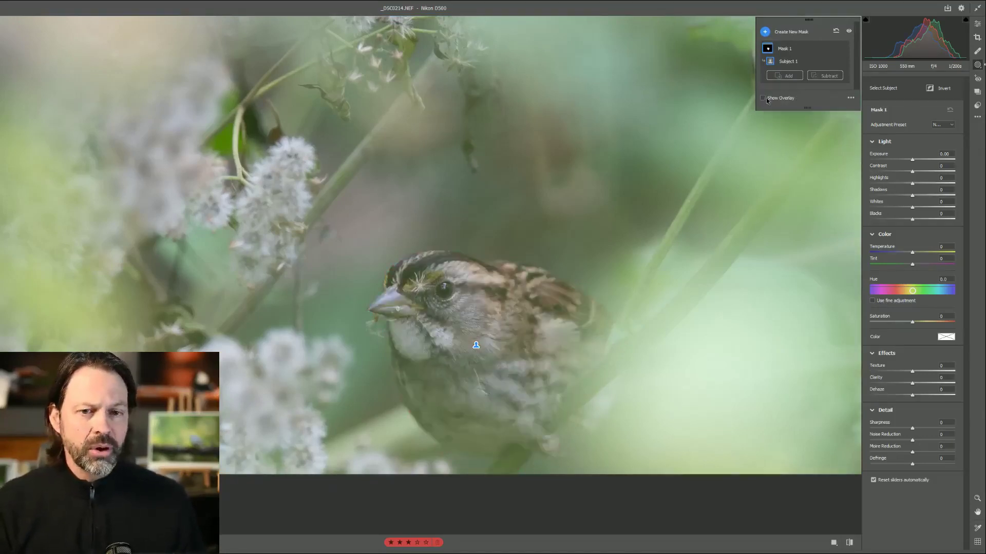
{"action": "left_click", "coordinate": [766, 99]}
{"action": "left_click", "coordinate": [766, 99]}
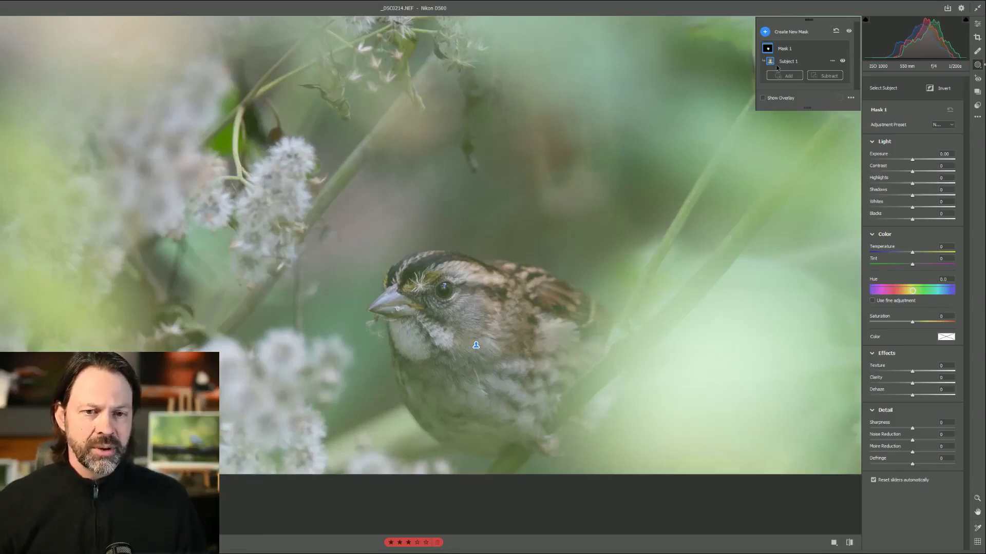
Set Exposure +0.30, Contrast +9, Highlights -15, Shadows +10, Whites +27, Blacks -4, and raise Texture
{"action": "mouse_move", "coordinate": [771, 48]}
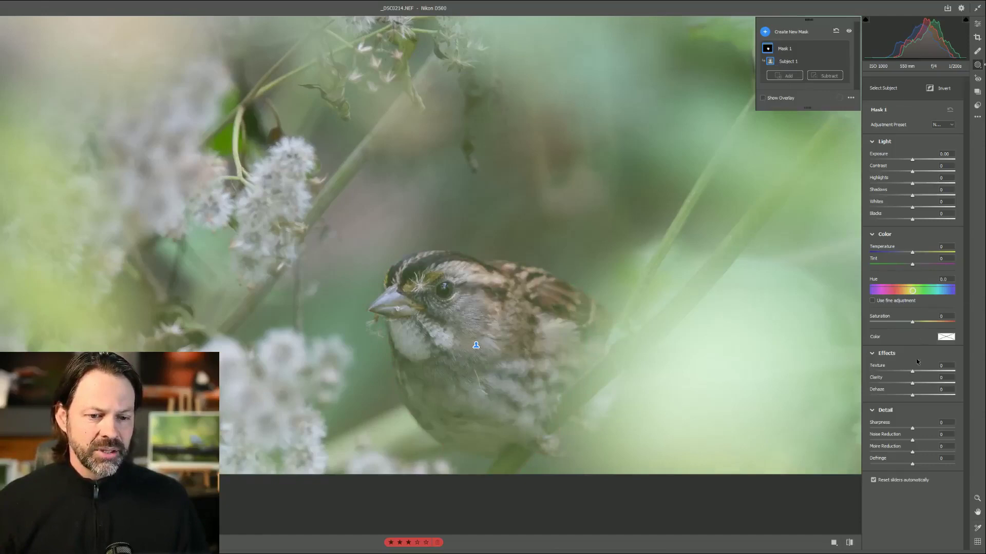
{"action": "left_click_drag", "start_coordinate": [914, 161], "coordinate": [914, 163]}
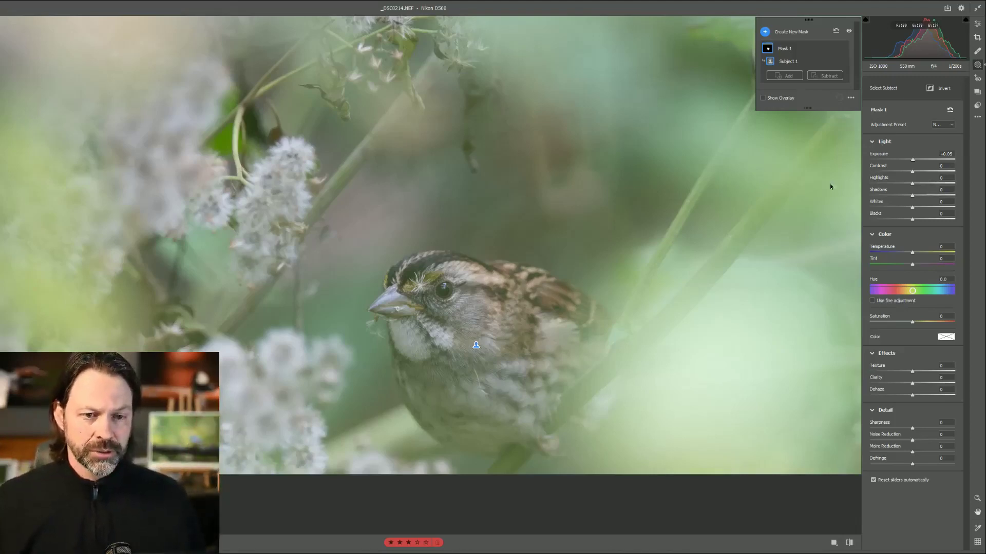
{"action": "left_click_drag", "start_coordinate": [913, 160], "coordinate": [912, 218]}
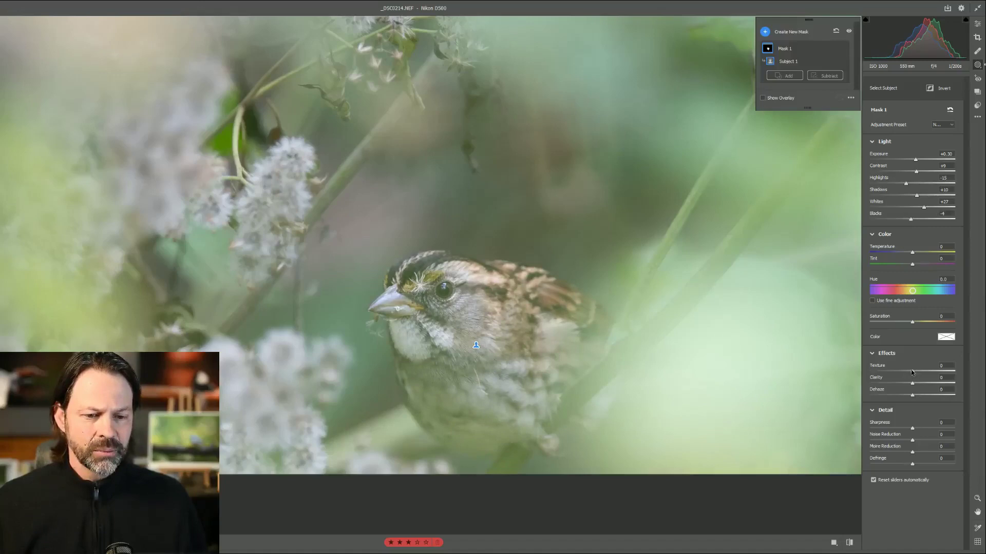
{"action": "left_click_drag", "start_coordinate": [912, 371], "coordinate": [920, 396]}
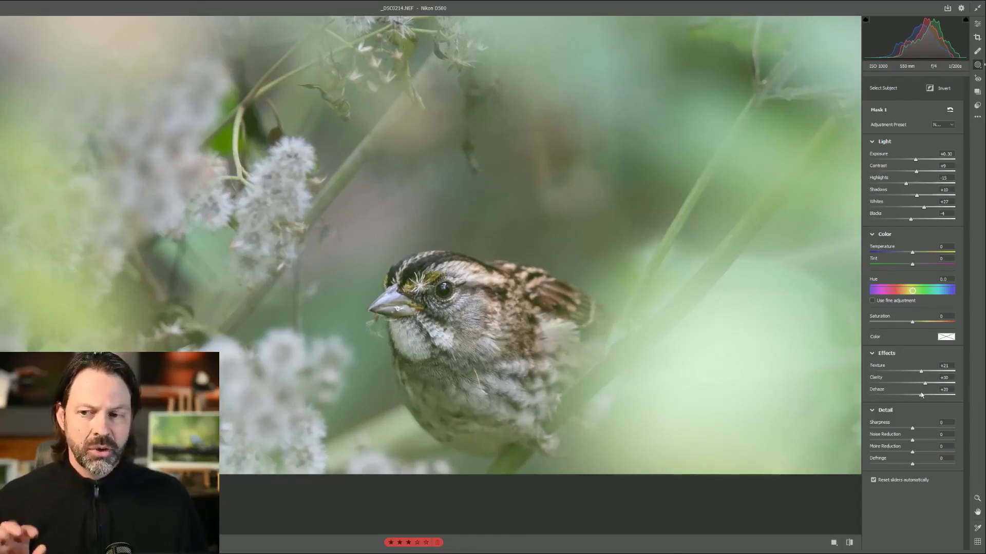
Ease the sparrow mask's Dehaze back to +14 and nudge Exposure up to +0.33
{"action": "left_click_drag", "start_coordinate": [921, 395], "coordinate": [920, 395]}
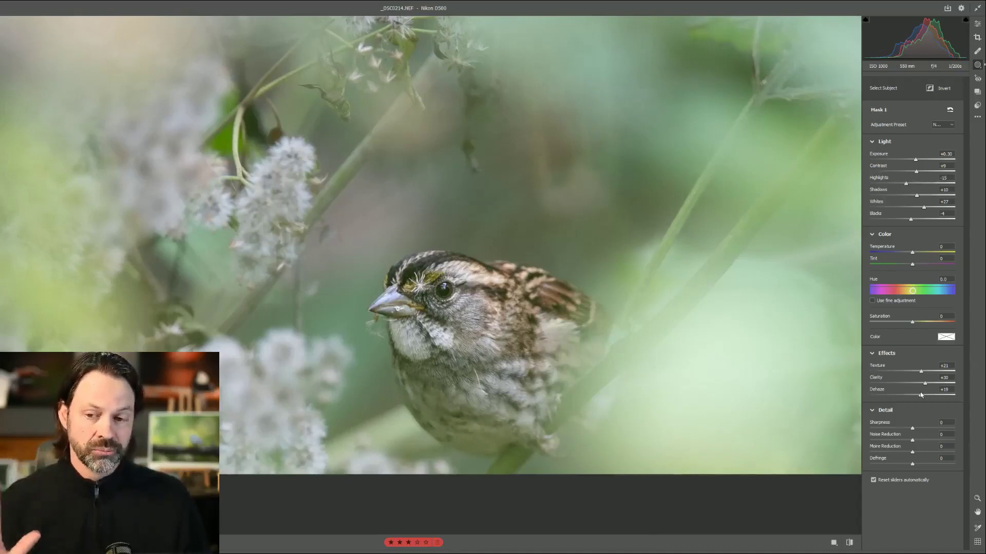
{"action": "left_click_drag", "start_coordinate": [921, 395], "coordinate": [916, 394]}
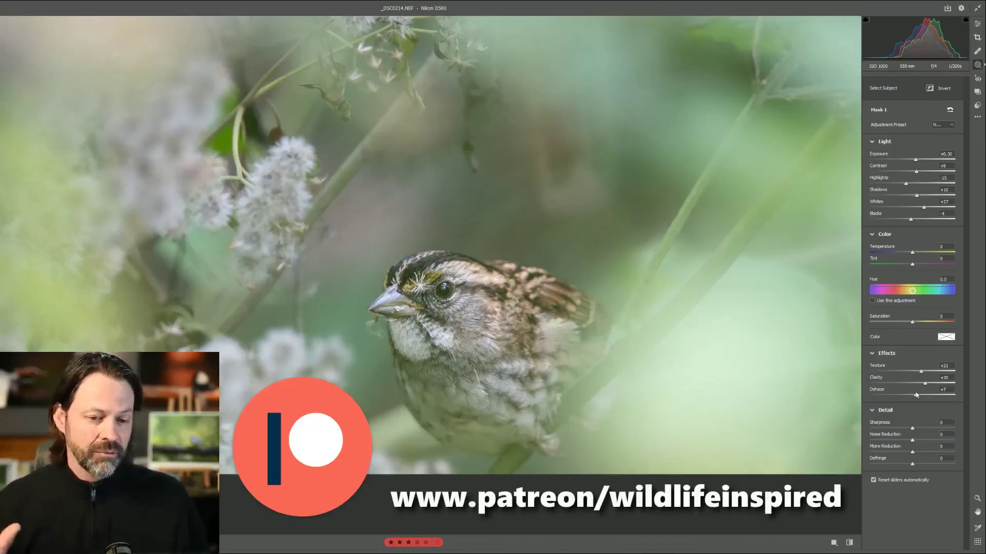
{"action": "left_click_drag", "start_coordinate": [919, 393], "coordinate": [918, 394]}
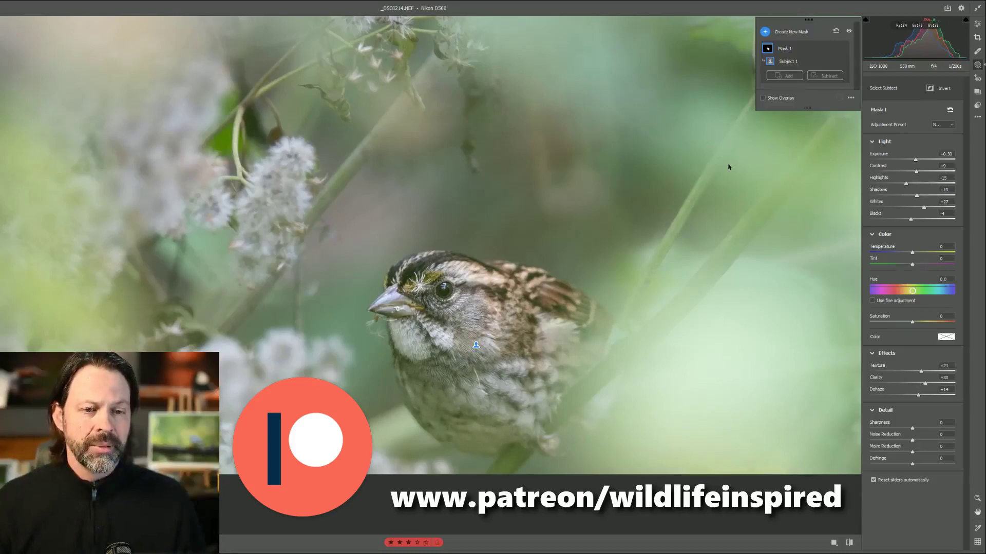
{"action": "left_click_drag", "start_coordinate": [916, 159], "coordinate": [919, 158]}
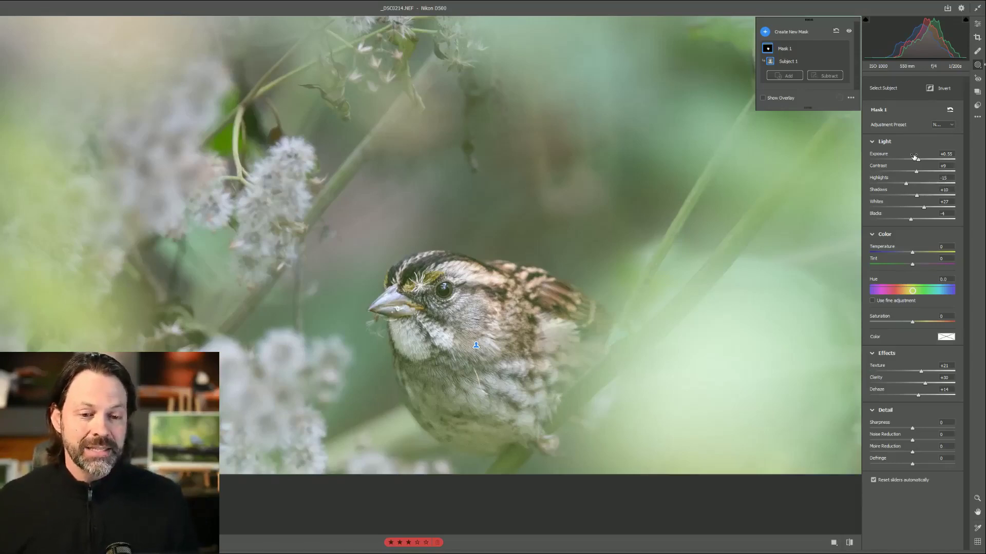
Toggle the before/after view to compare the sparrow at default settings, then return to current settings
{"action": "left_click", "coordinate": [849, 544]}
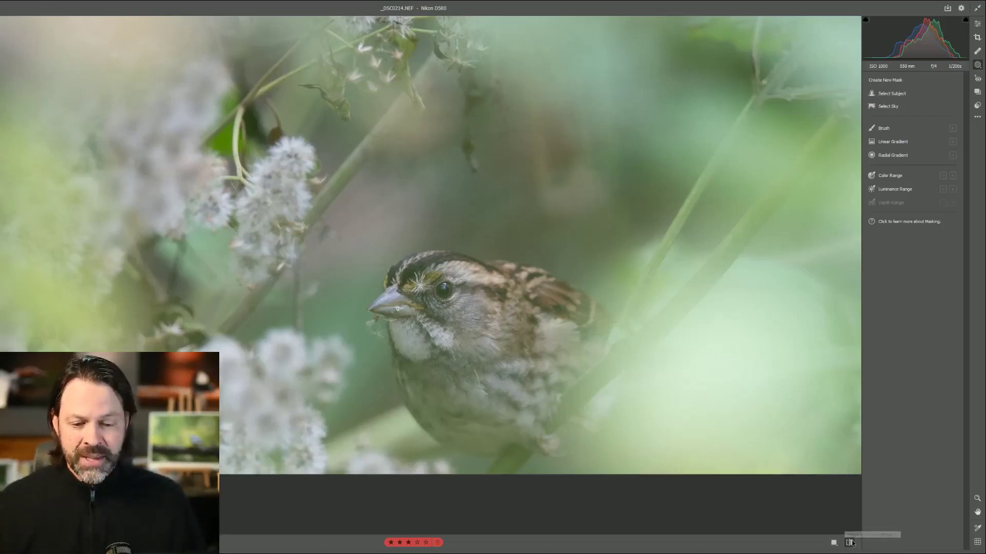
{"action": "left_click", "coordinate": [850, 544]}
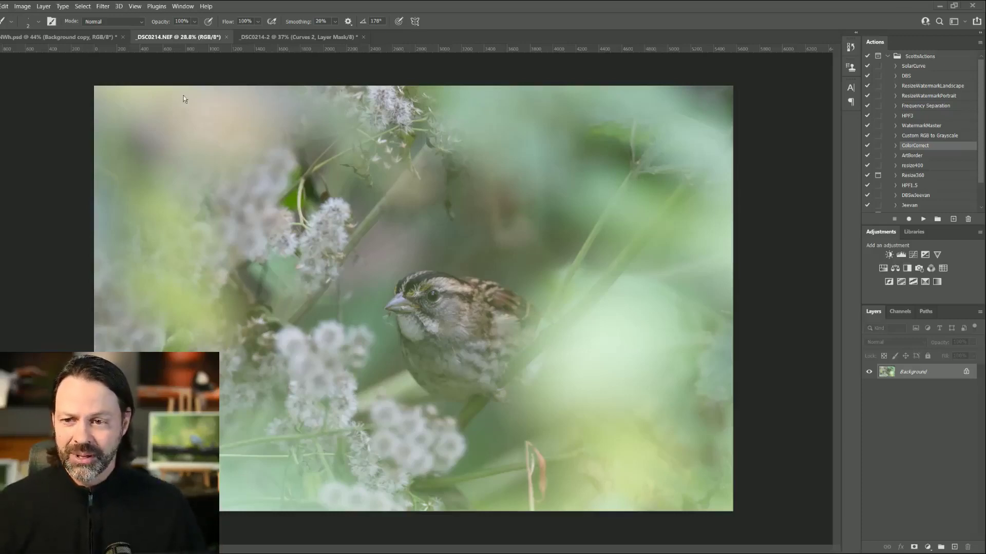
Switch to the _DSC0214-2 document and review its Dodge, RemoveBlueCyan and Curves 2 adjustment layers
{"action": "left_click", "coordinate": [266, 37]}
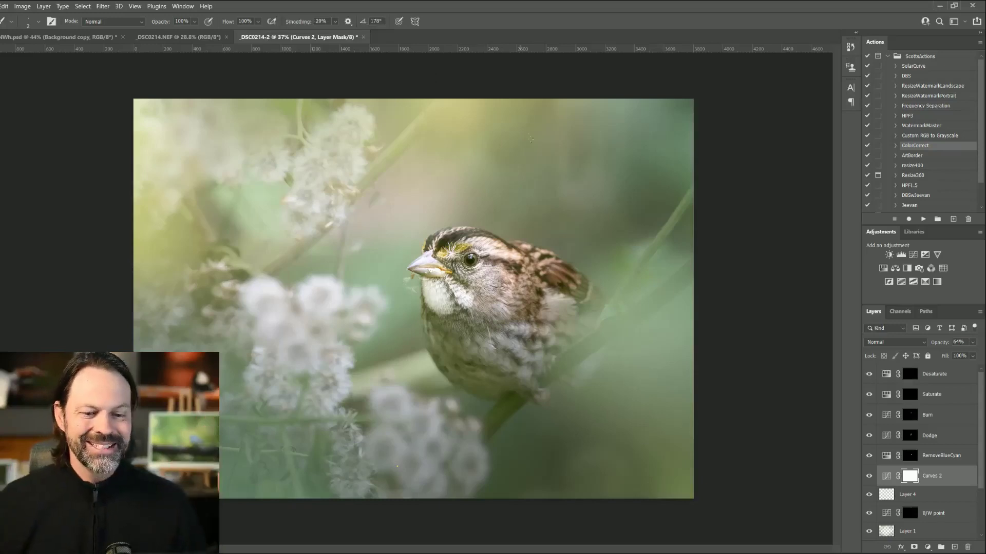
{"action": "scroll", "coordinate": [915, 395], "scroll_direction": "down", "scroll_amount": 3}
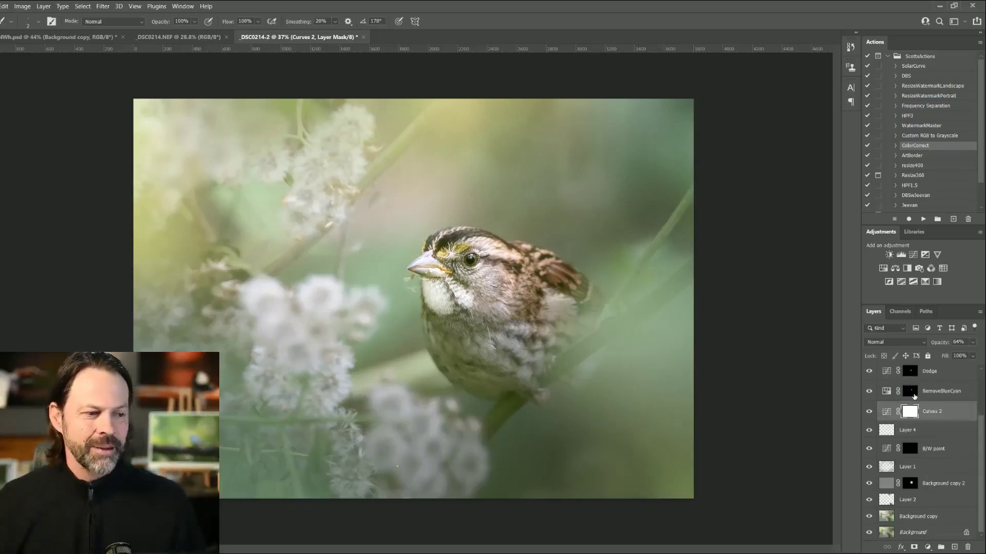
{"action": "scroll", "coordinate": [913, 397], "scroll_direction": "up", "scroll_amount": 3}
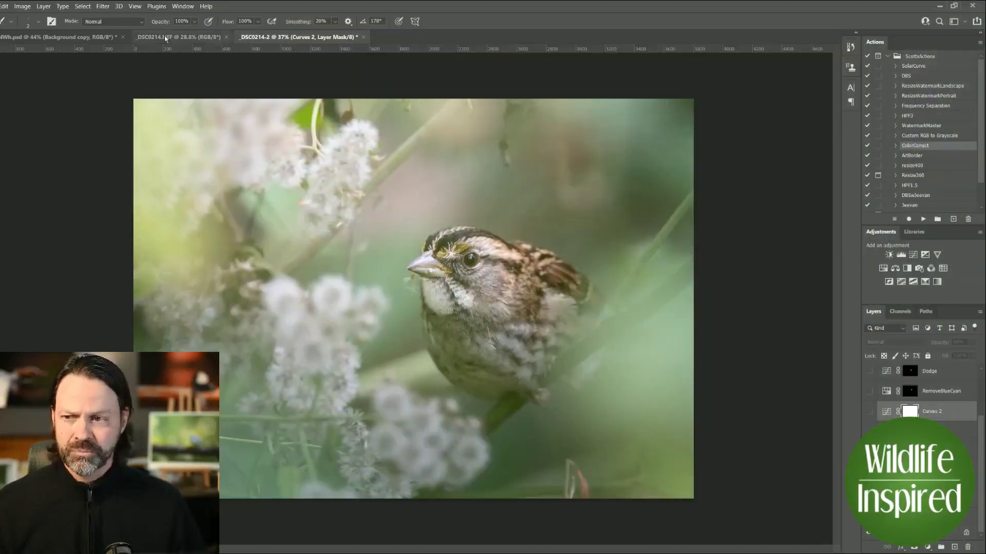
{"action": "left_click", "coordinate": [167, 38]}
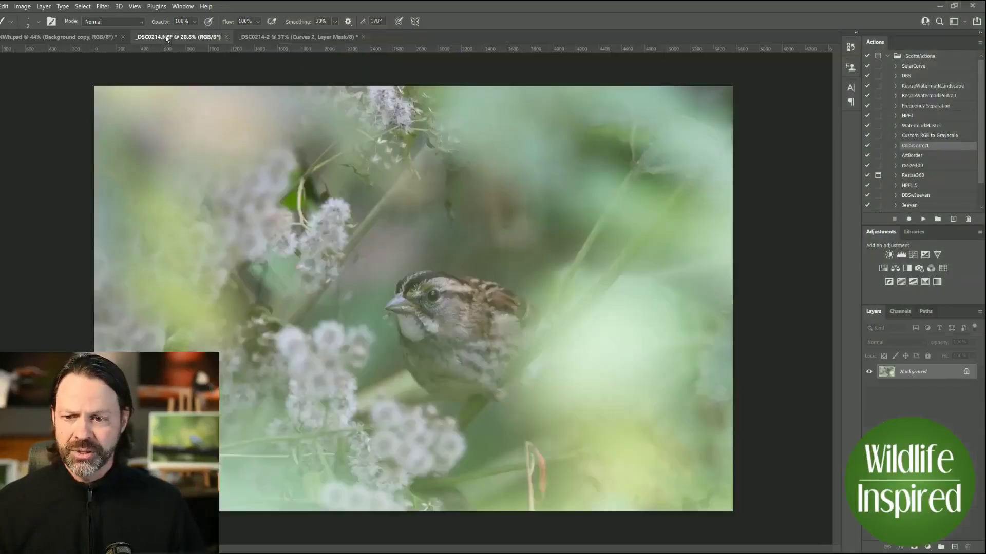
{"action": "left_click", "coordinate": [263, 37]}
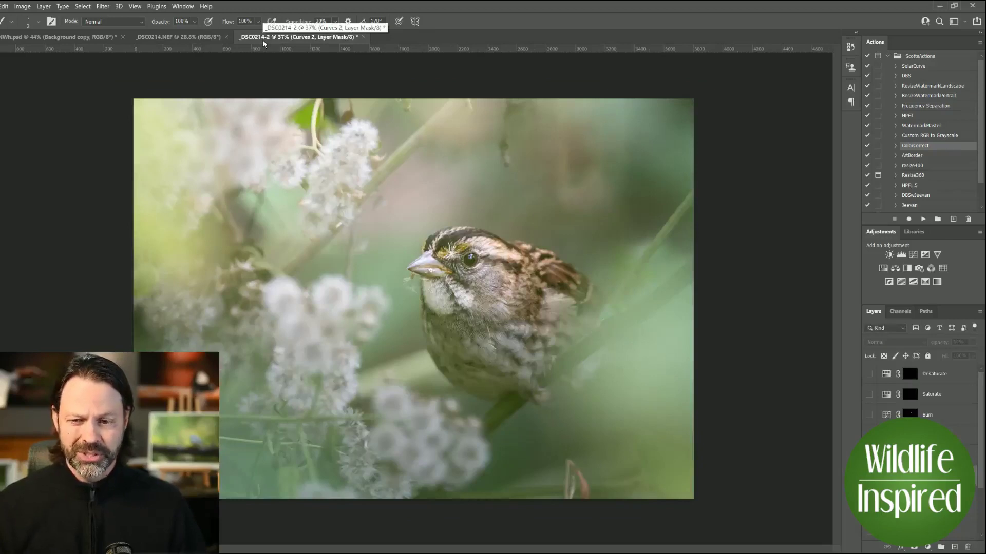